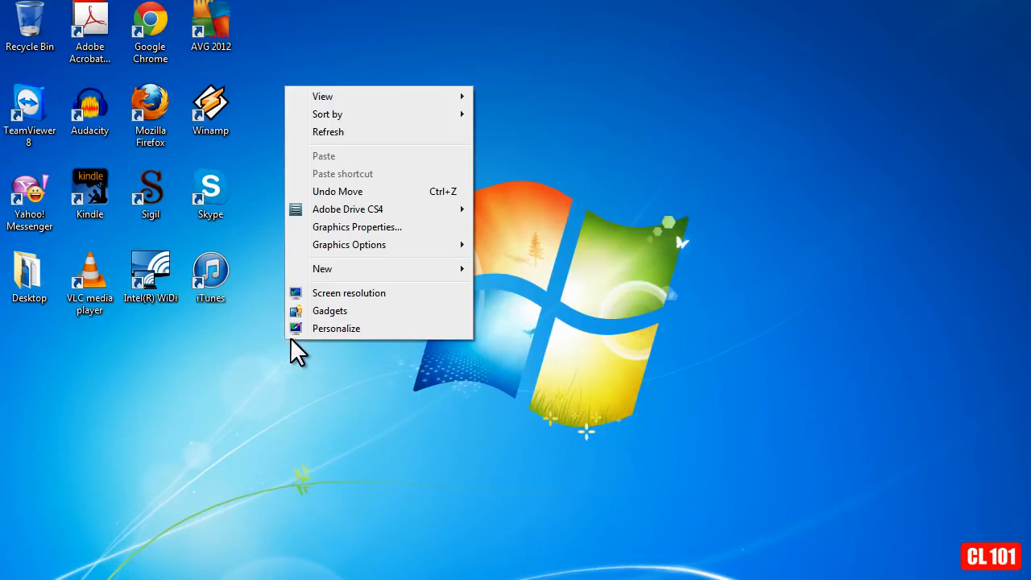
Try the Windows 7 Basic theme in the desktop personalization settings and switch back to the Windows 7 Aero theme.
click(361, 327)
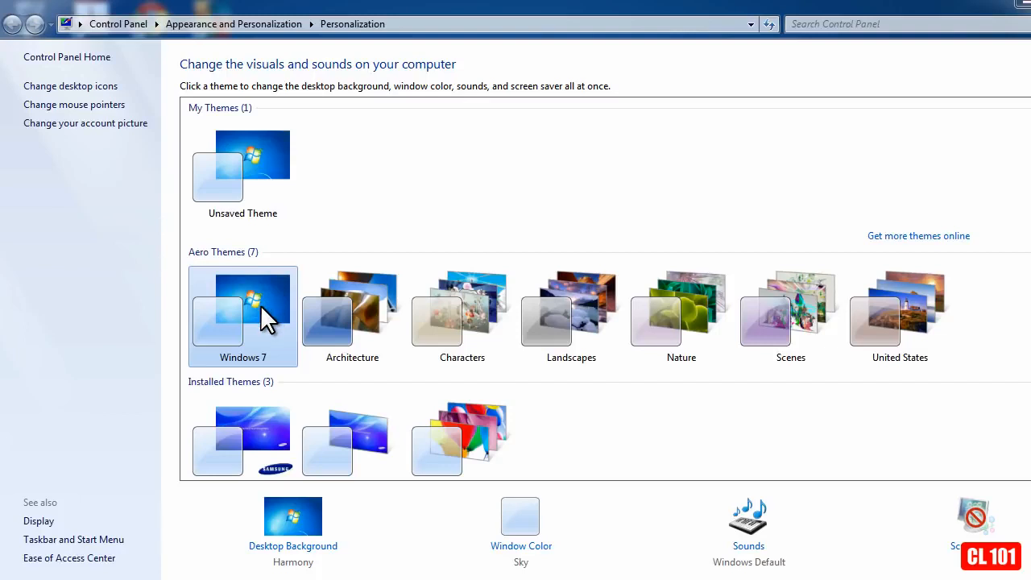
scroll(260, 304, down, 3)
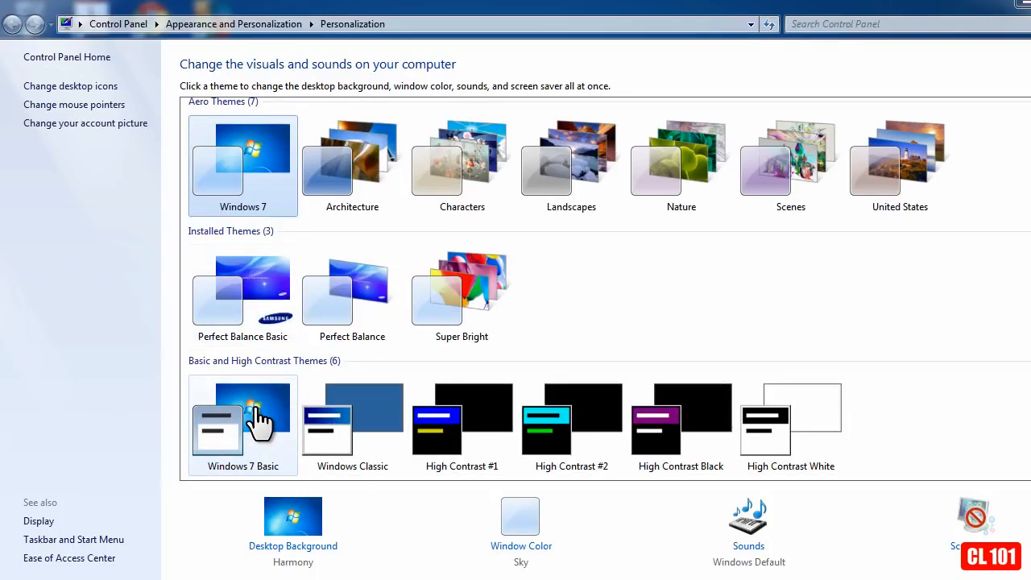
click(256, 407)
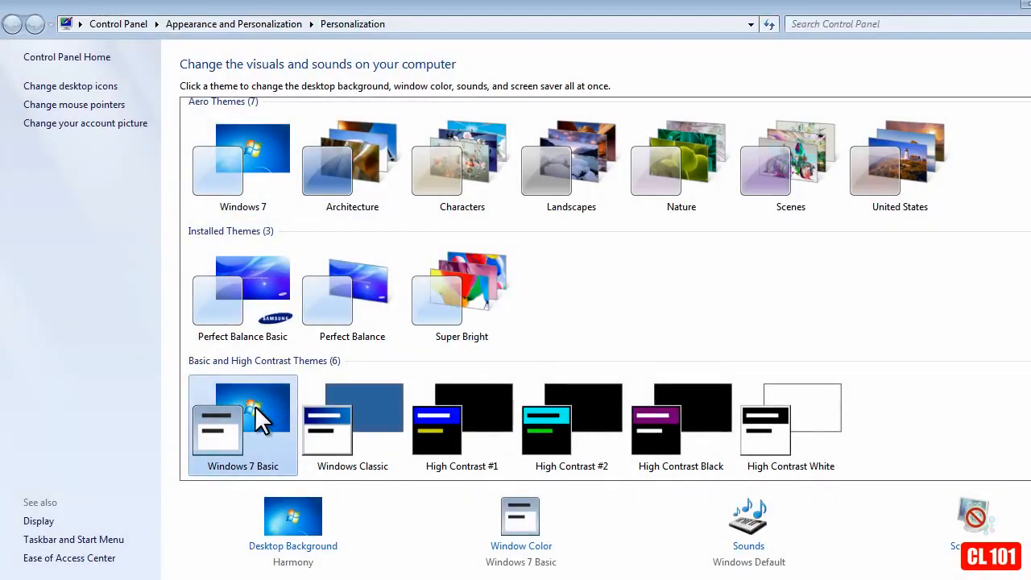
click(255, 148)
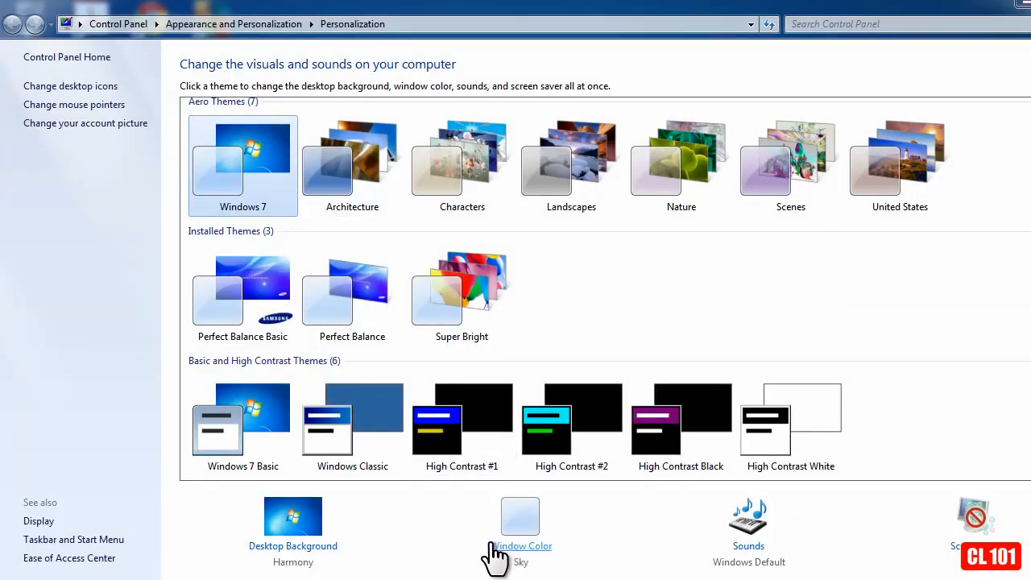
Disable transparency in the window color and appearance settings and save the changes.
click(532, 548)
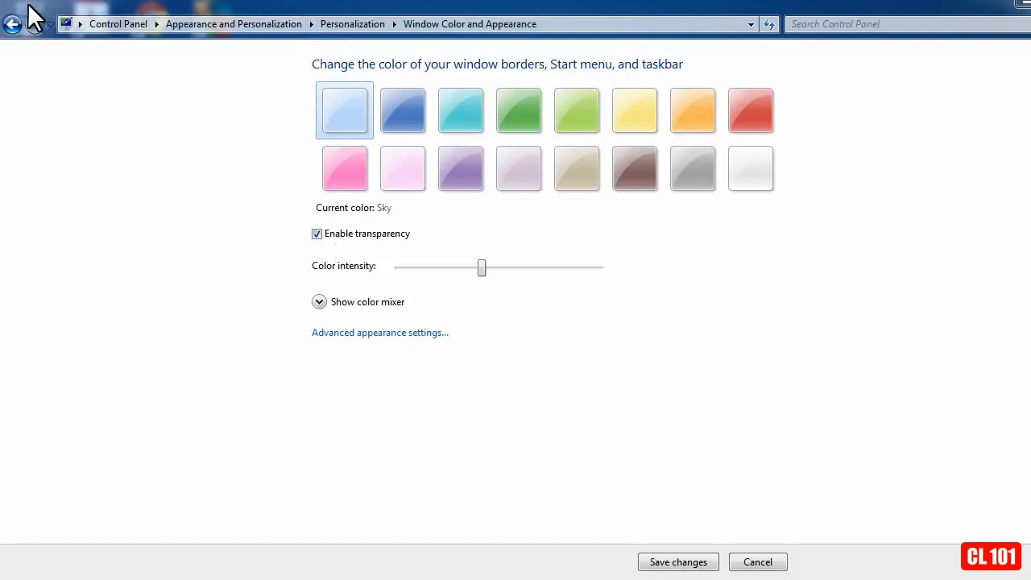
click(315, 233)
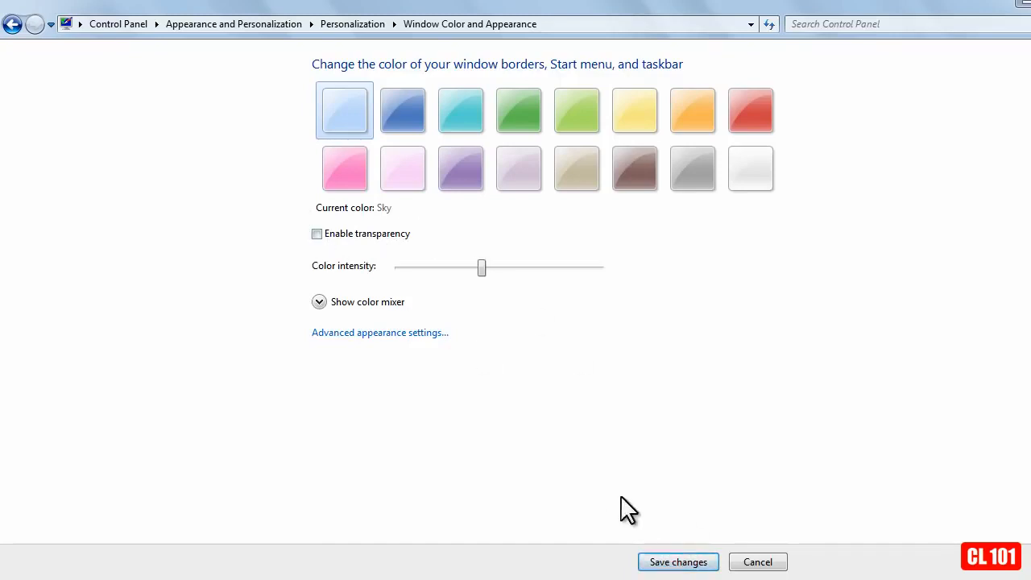
click(679, 562)
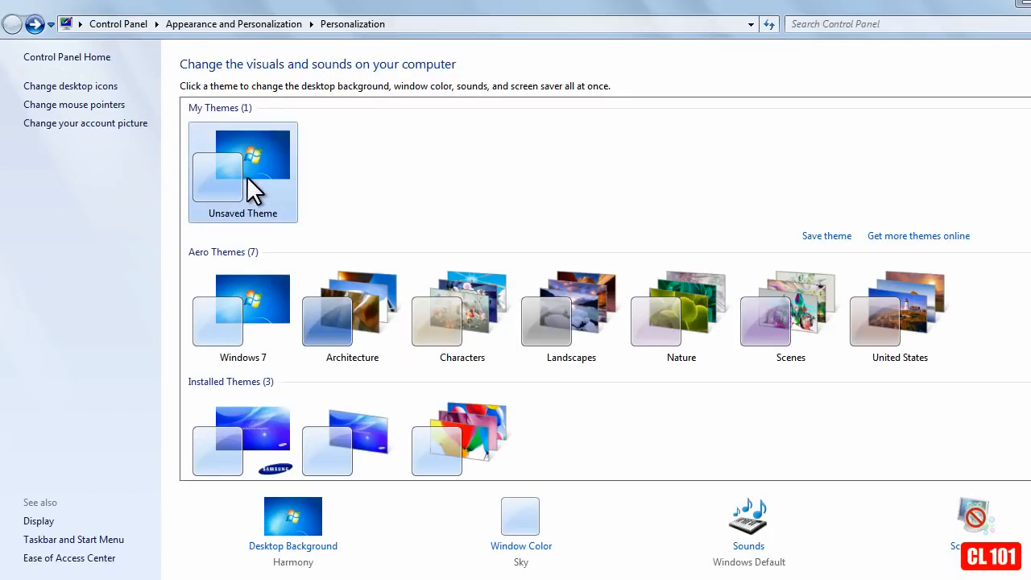
Compare the Windows 7 Basic and Windows Classic themes, leaving Windows 7 Basic applied.
scroll(248, 175, down, 1)
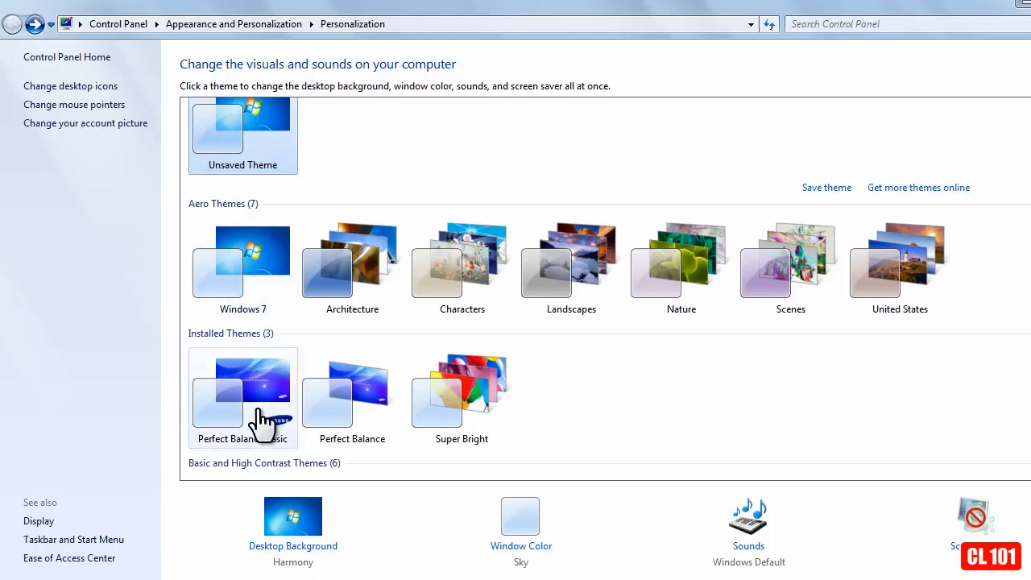
scroll(262, 419, down, 2)
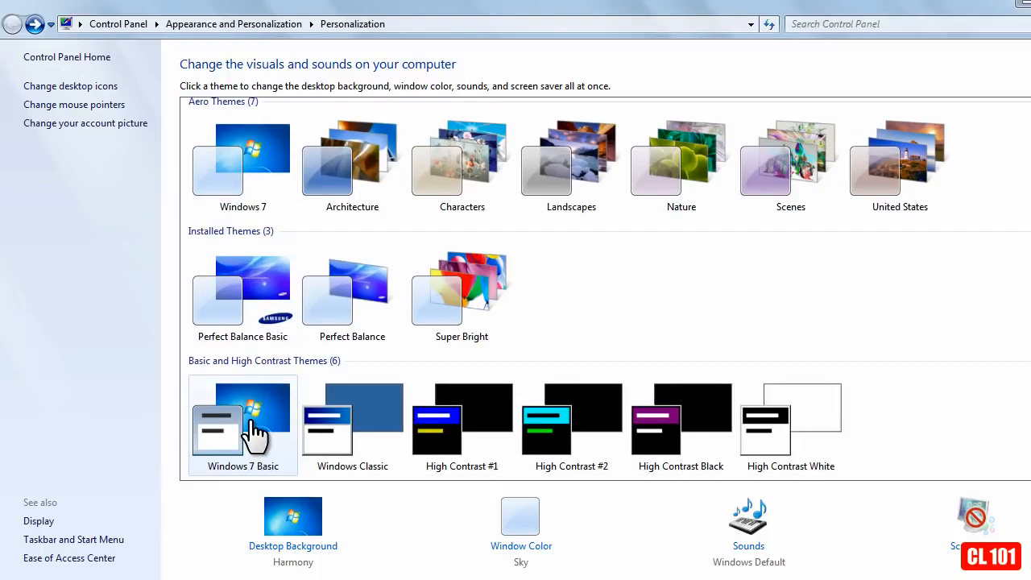
click(251, 420)
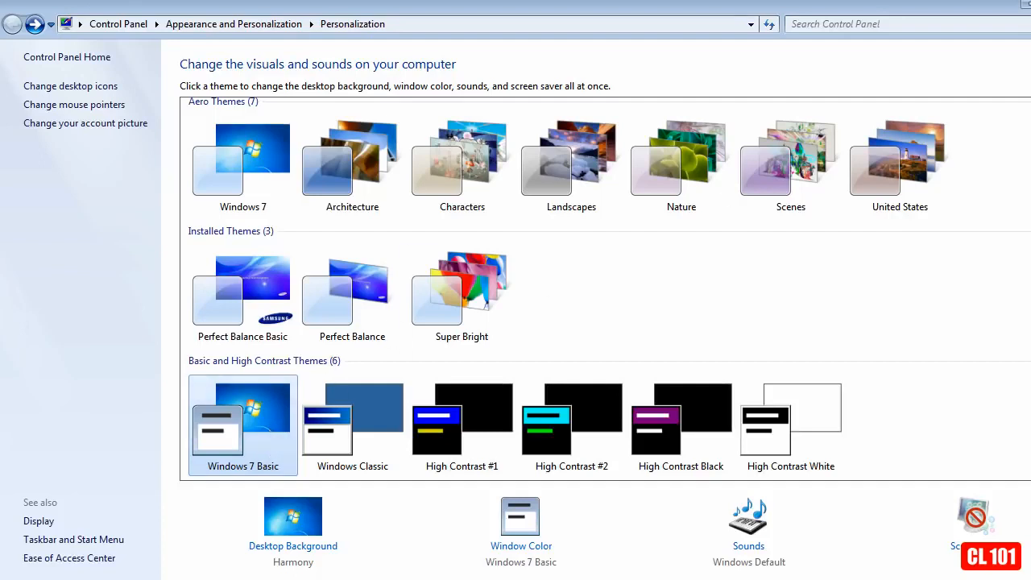
click(360, 419)
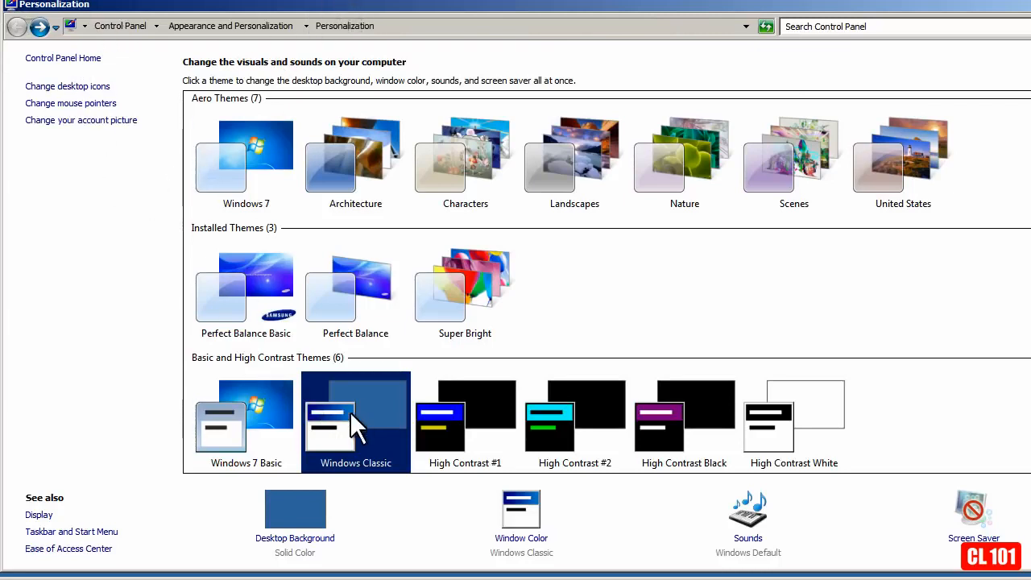
click(256, 427)
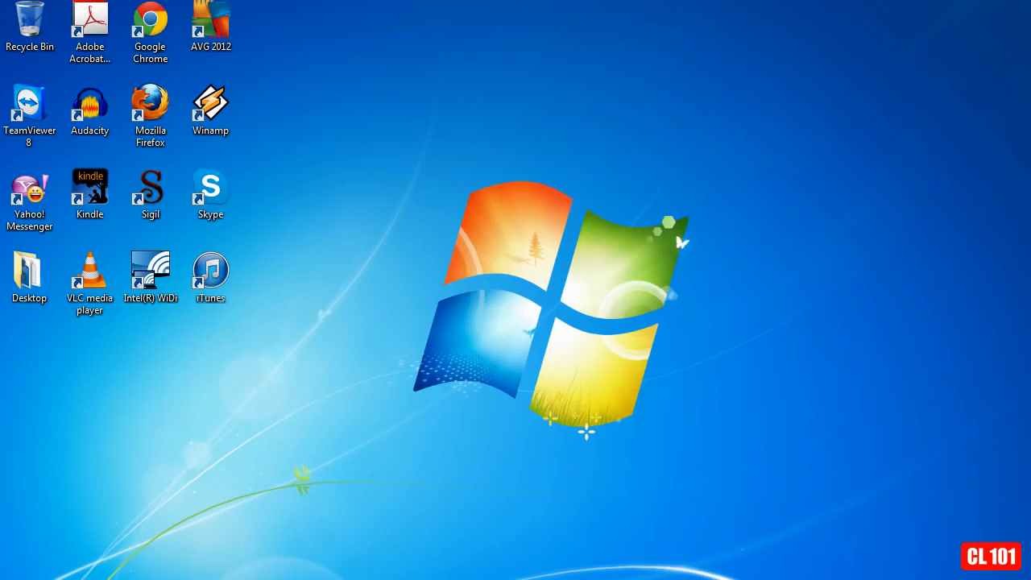
Open the performance visual effects options from the computer's advanced system settings and select Adjust for best performance.
click(21, 578)
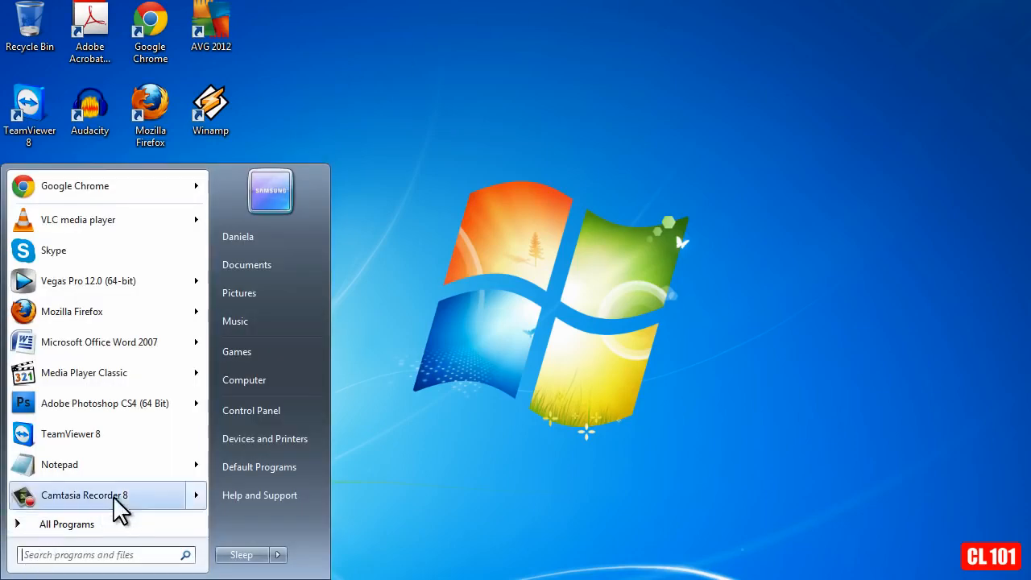
right_click(285, 381)
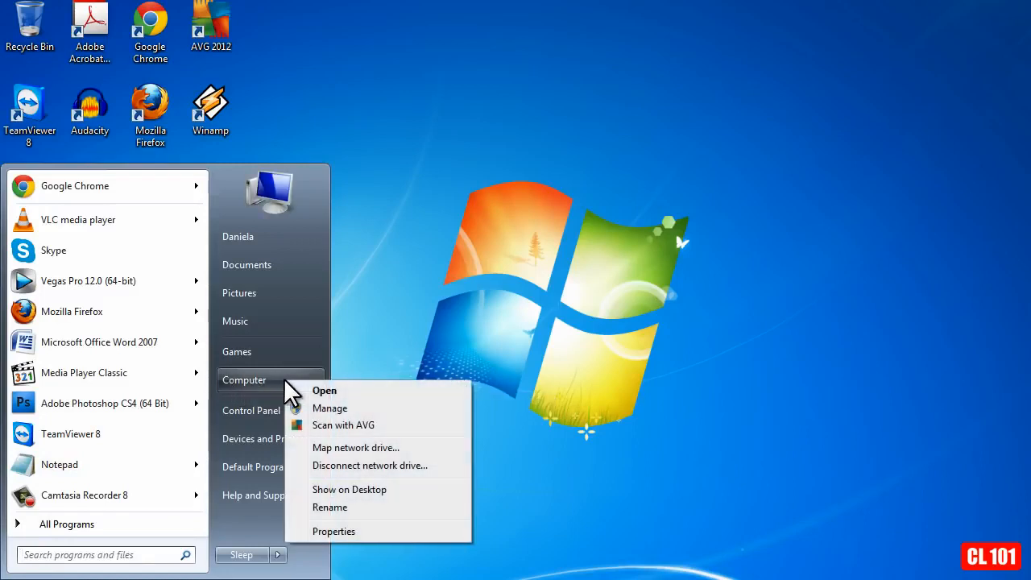
click(325, 530)
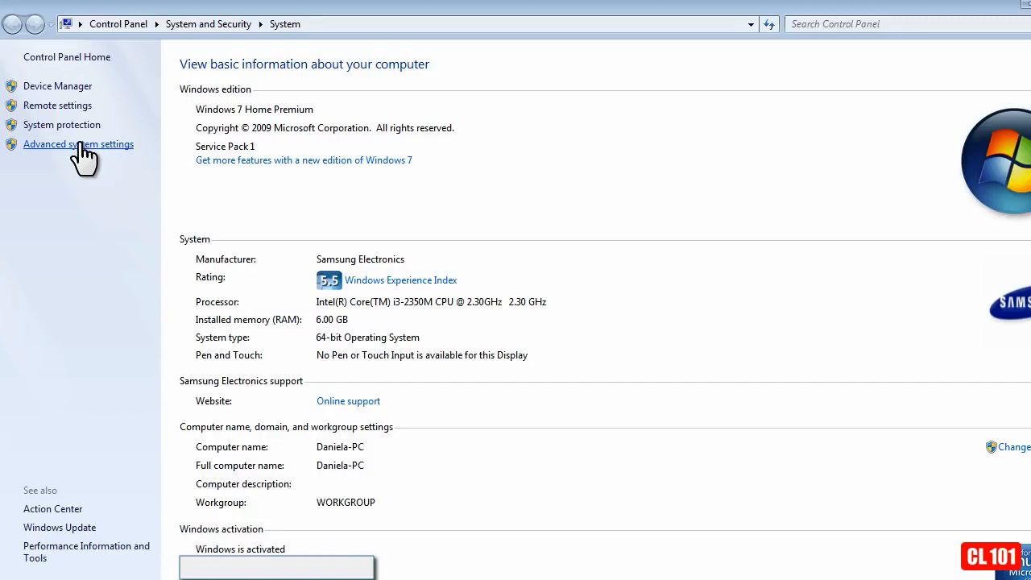
click(81, 145)
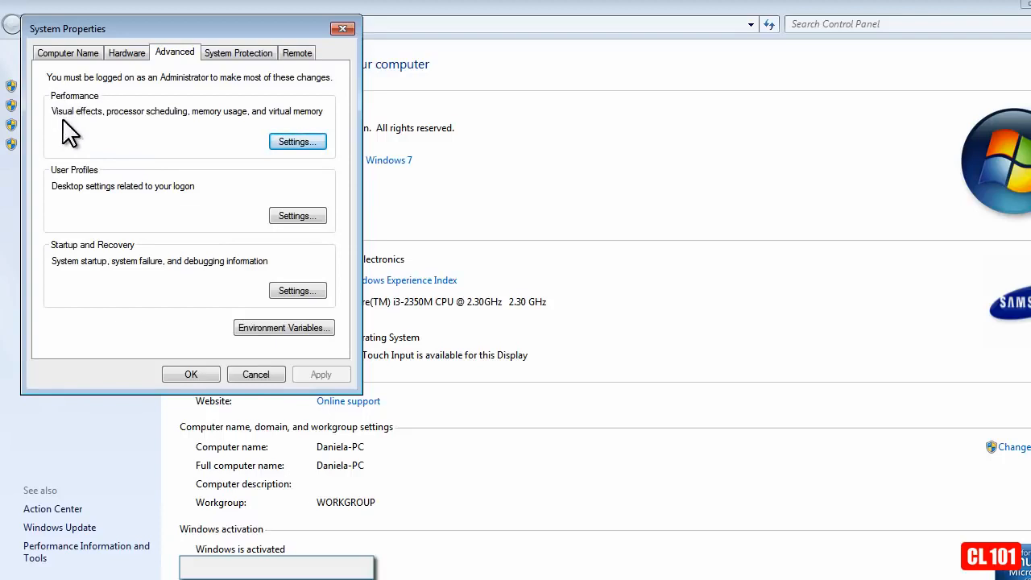
click(298, 142)
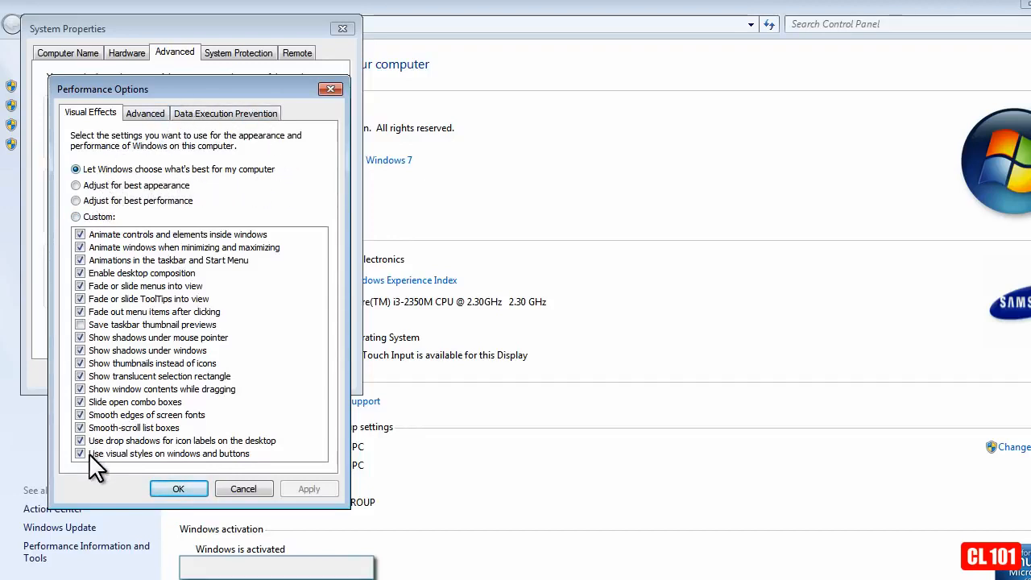
click(75, 201)
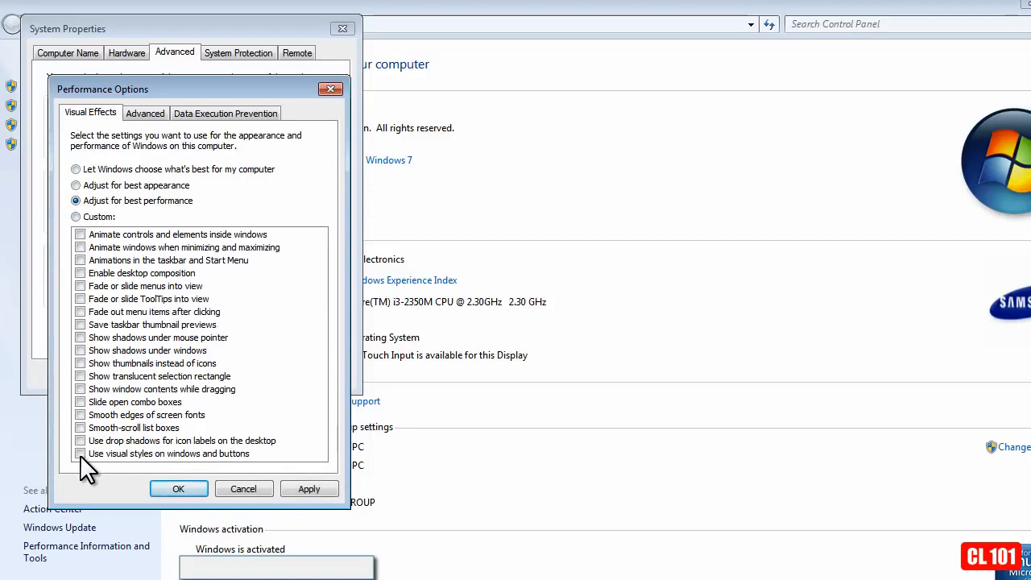
Apply custom visual effects with minimize/maximize, taskbar and Start Menu animations, mouse pointer and window shadows, smooth-scroll list boxes, and visual styles on windows and buttons.
click(77, 217)
click(81, 248)
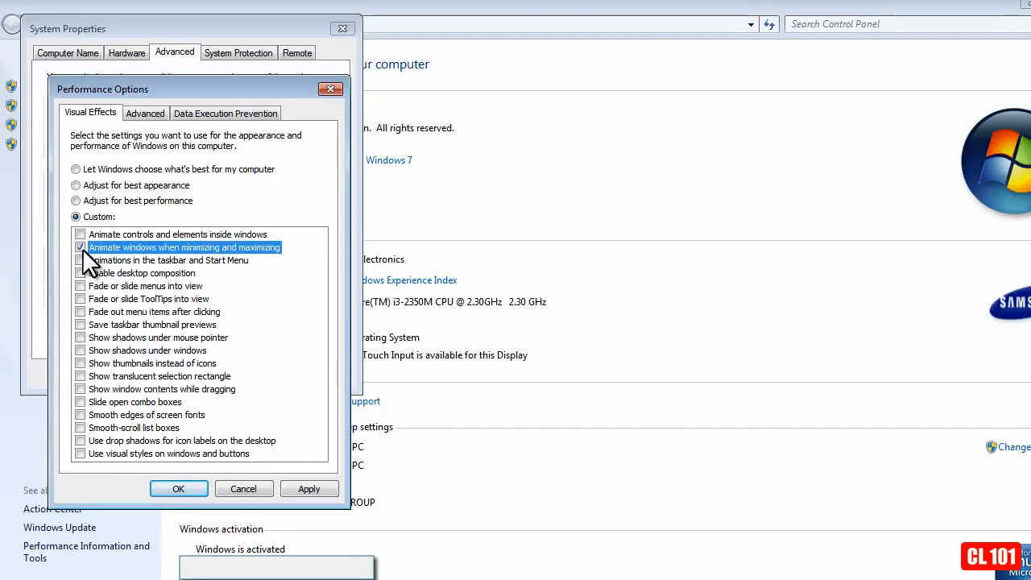
click(80, 260)
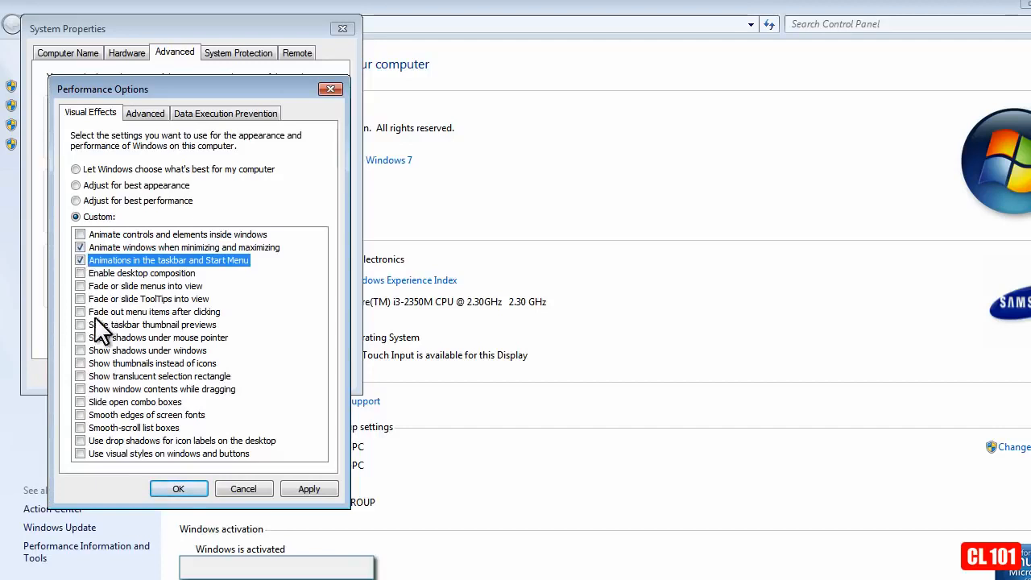
click(80, 338)
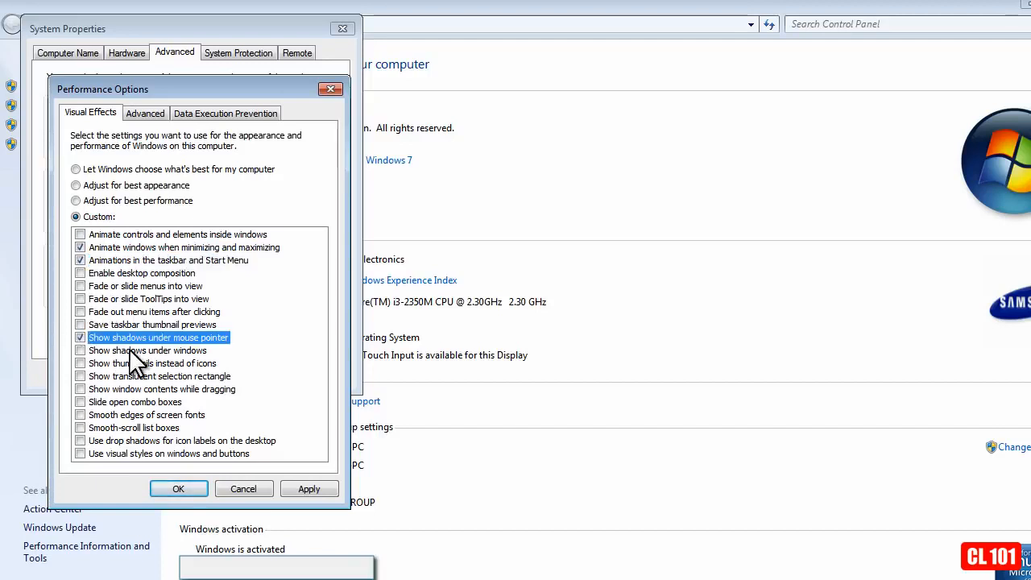
click(81, 351)
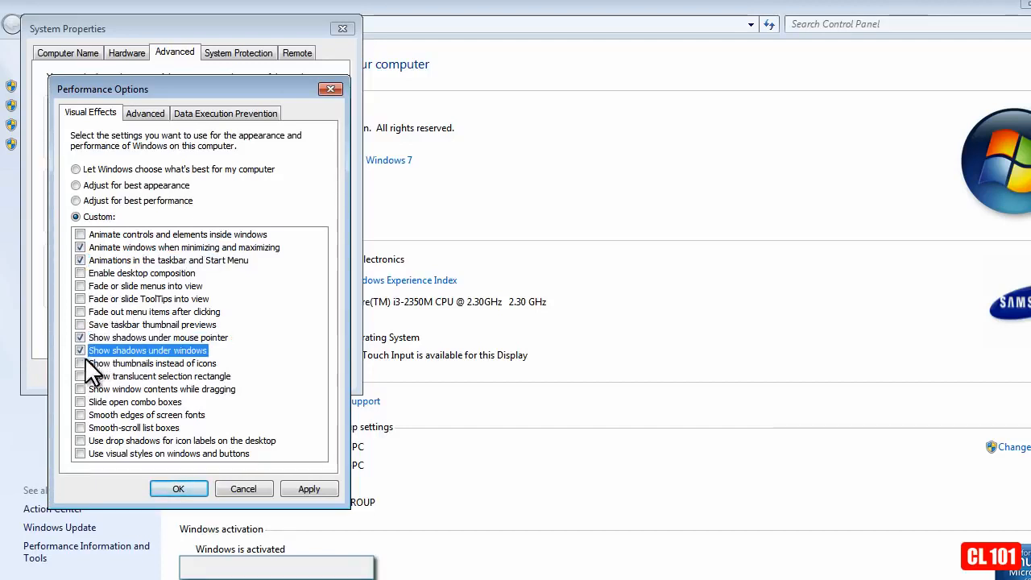
click(79, 453)
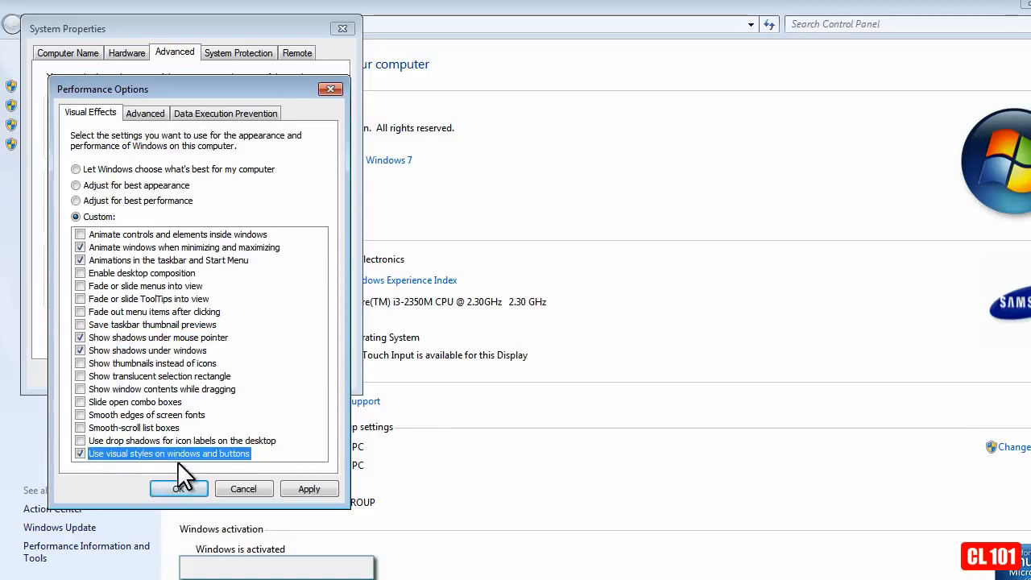
click(80, 427)
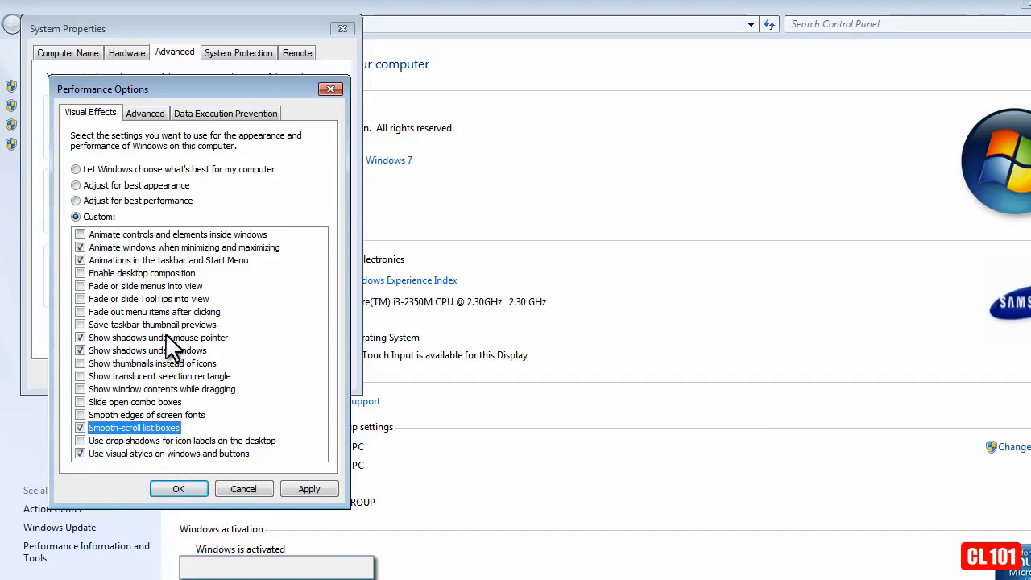
click(308, 488)
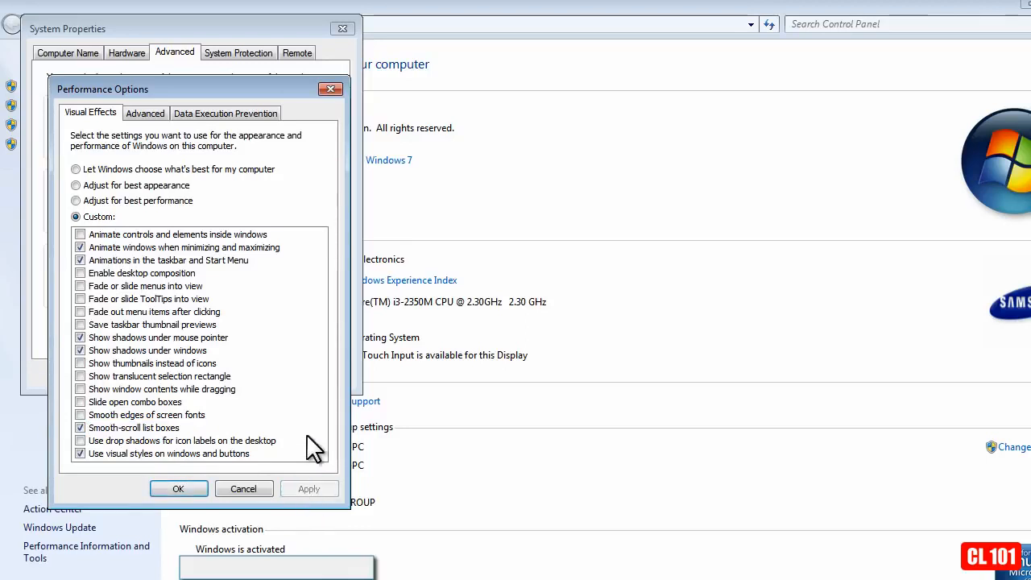
click(185, 488)
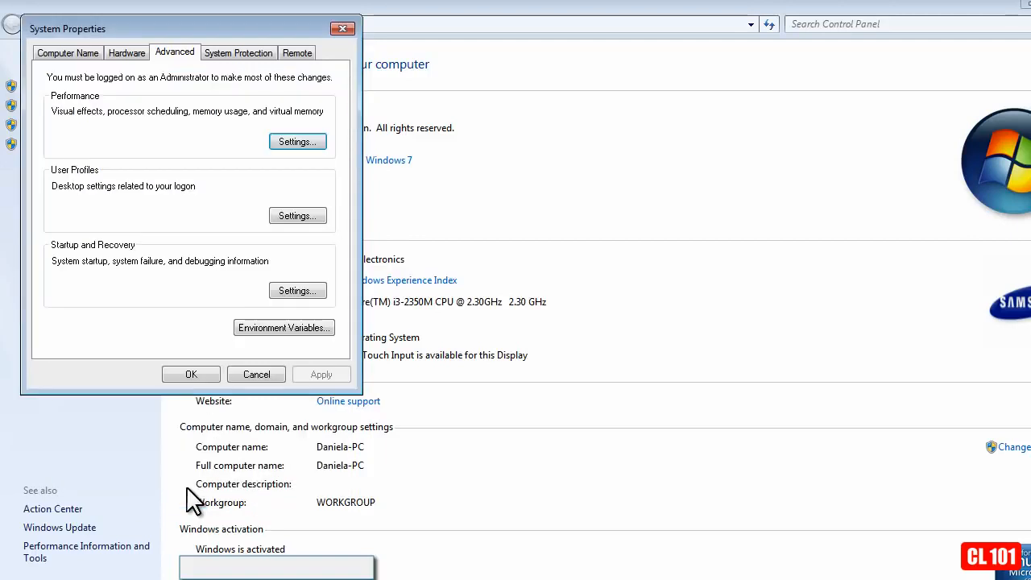
click(191, 375)
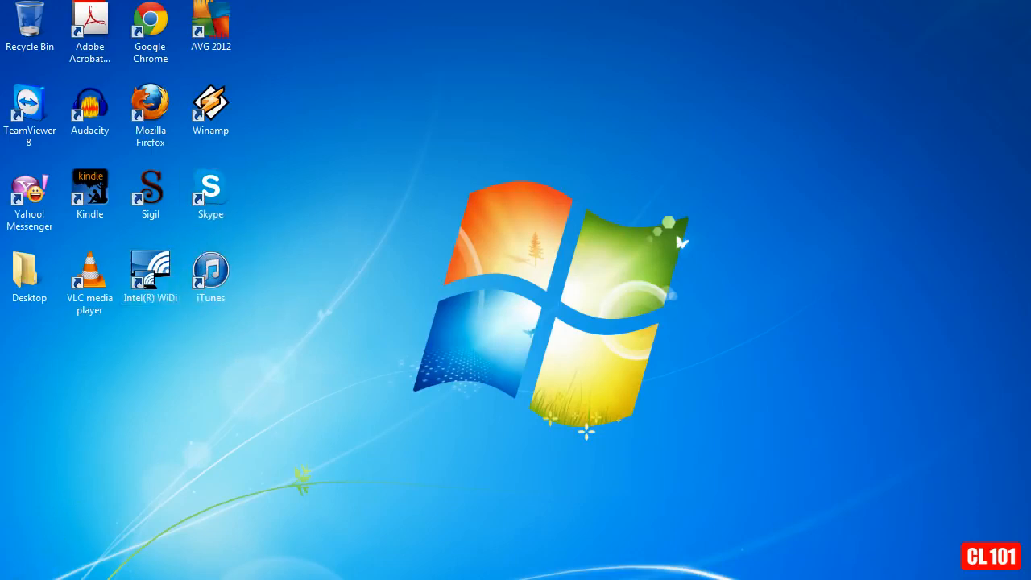
Open Computer Management for this computer and display the Services list under Services and Applications.
click(16, 577)
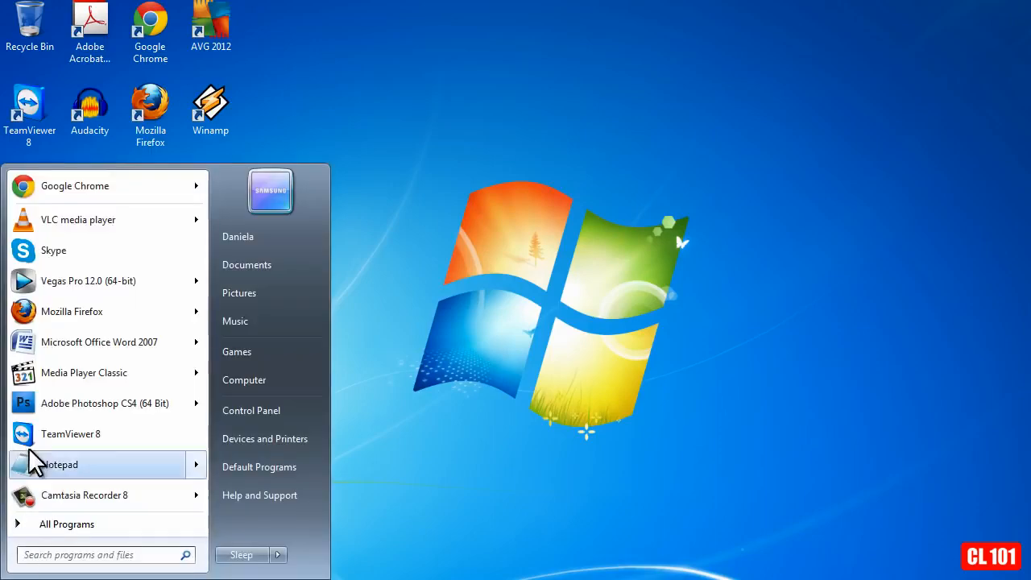
right_click(268, 377)
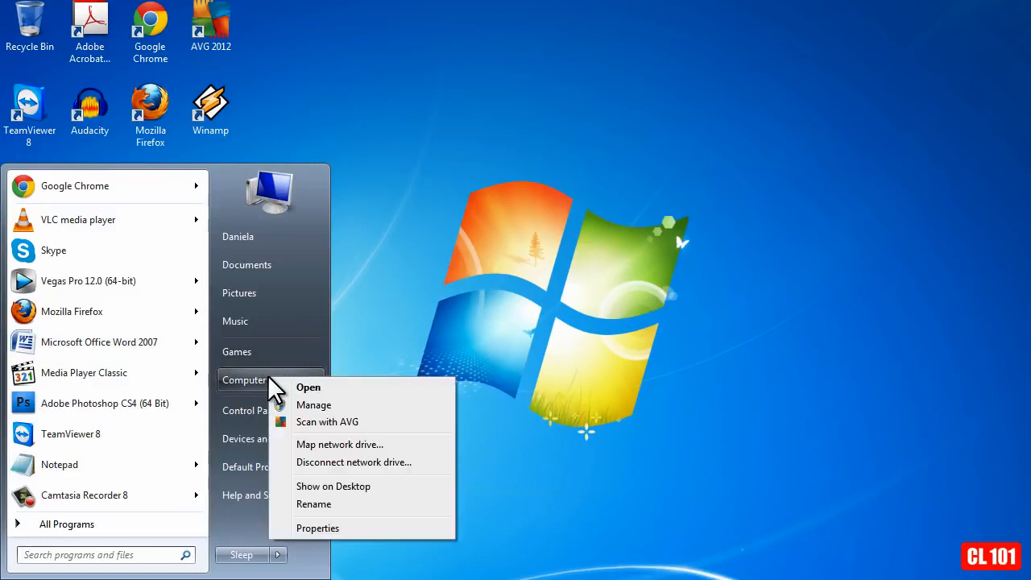
click(329, 407)
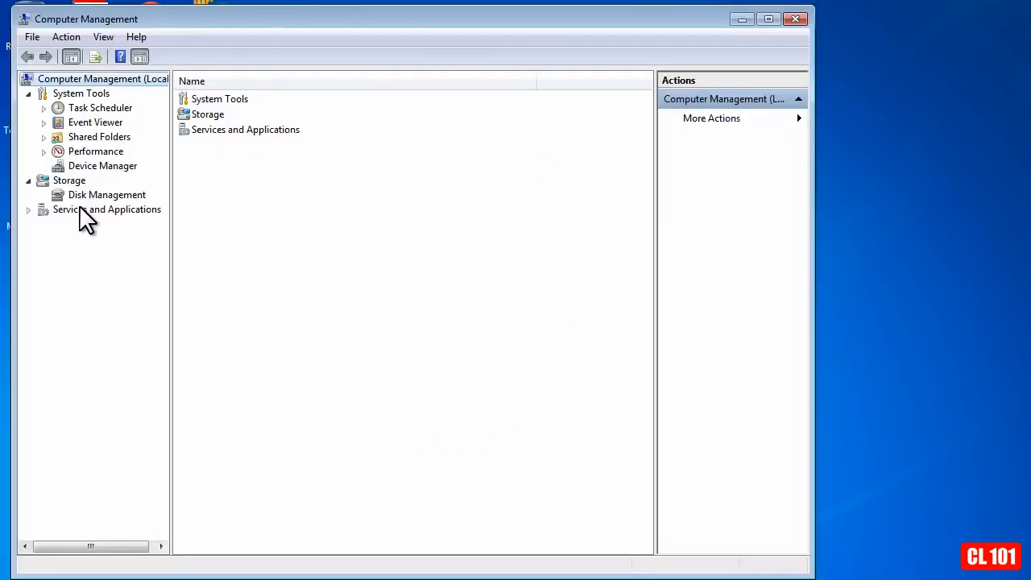
double_click(135, 210)
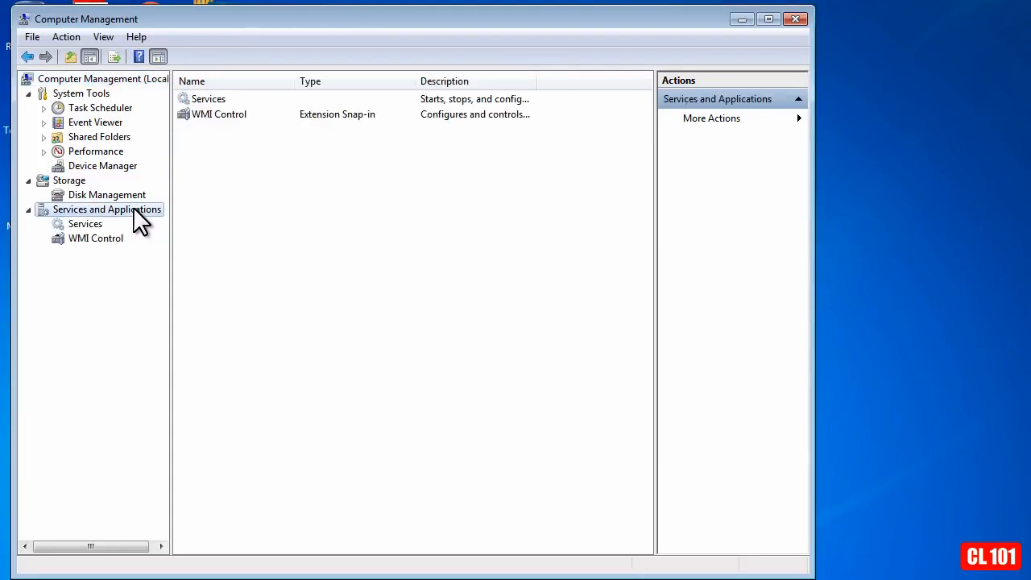
click(84, 225)
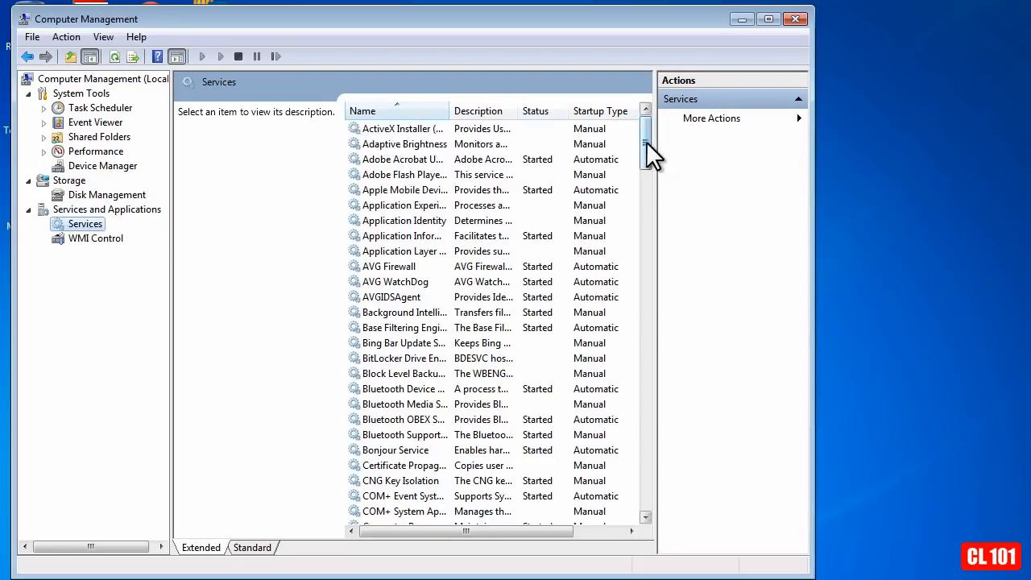
Find the Windows Search service in the services list and open its properties.
drag(646, 141, 675, 479)
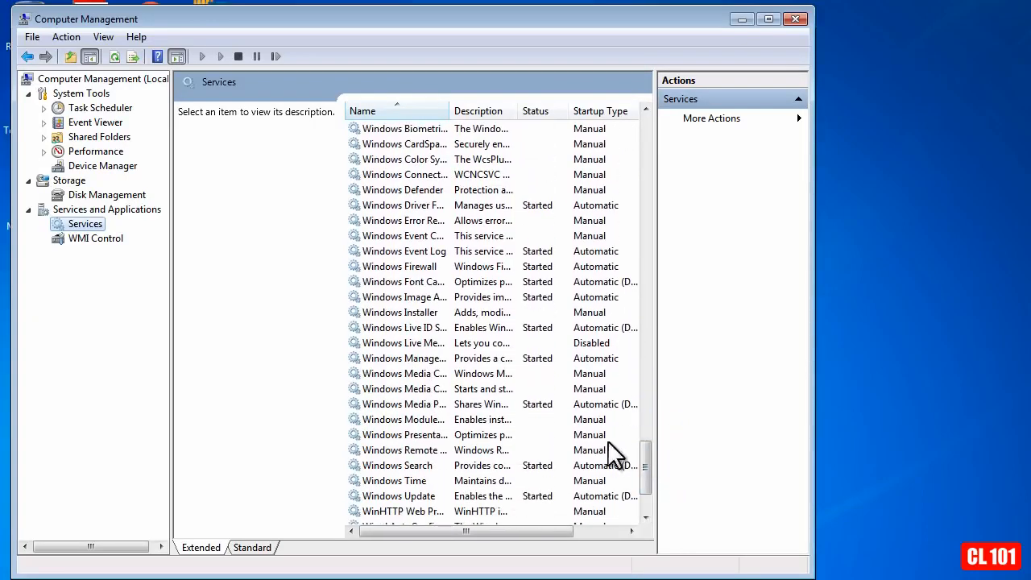
click(427, 466)
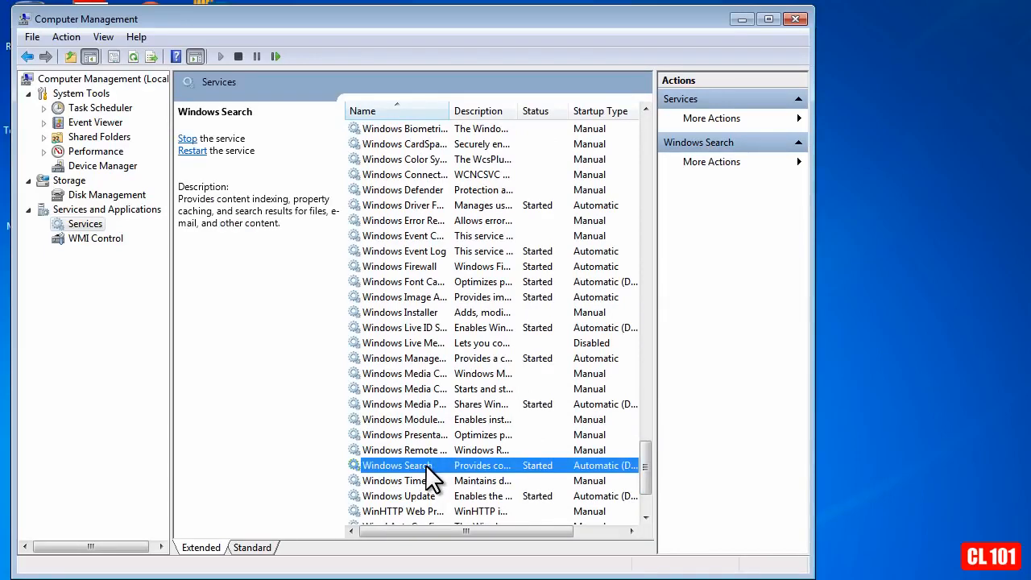
double_click(427, 464)
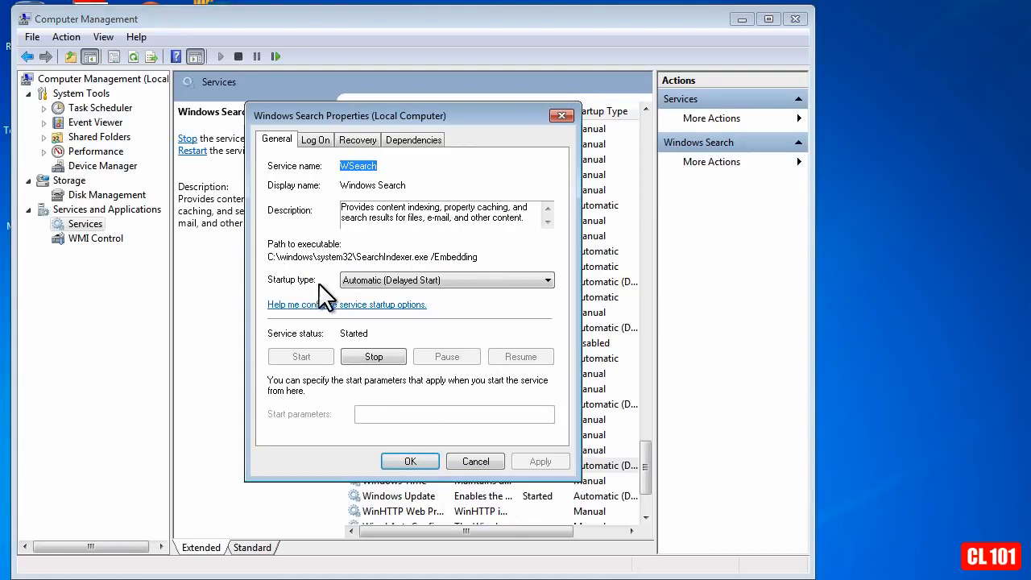
Set the Windows Search service's startup type to Disabled, apply the change, and close Computer Management.
click(551, 281)
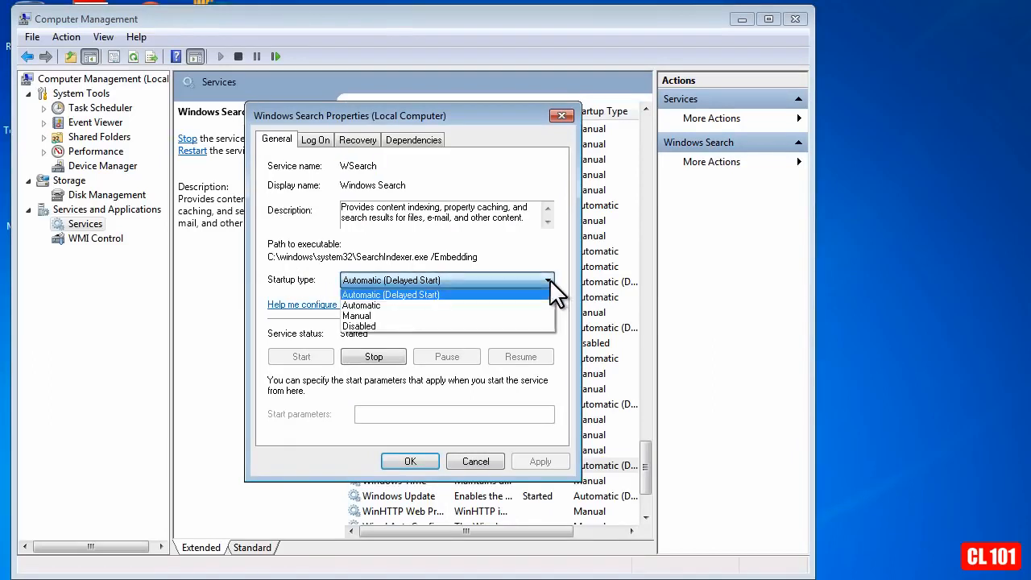
click(449, 326)
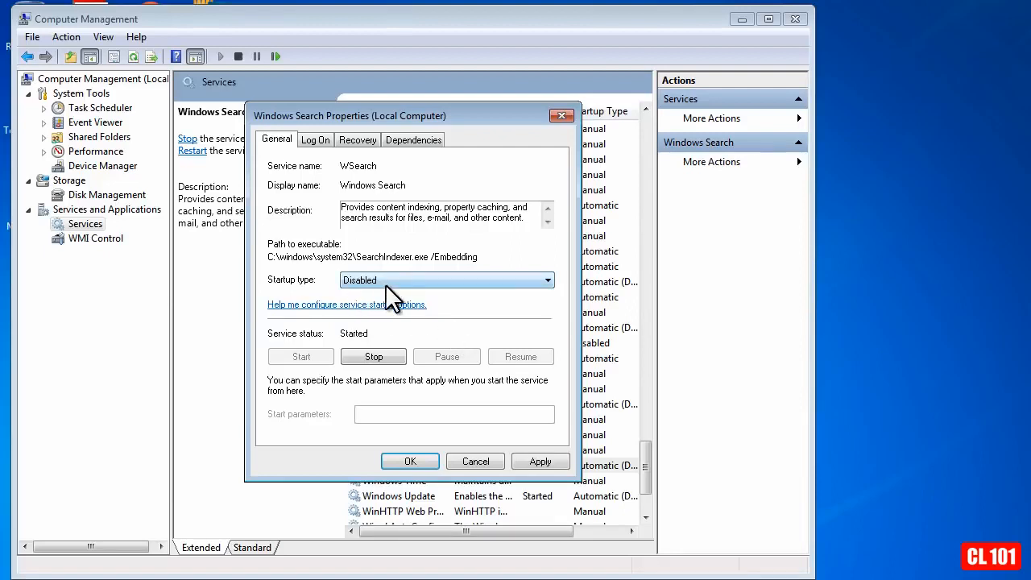
click(540, 461)
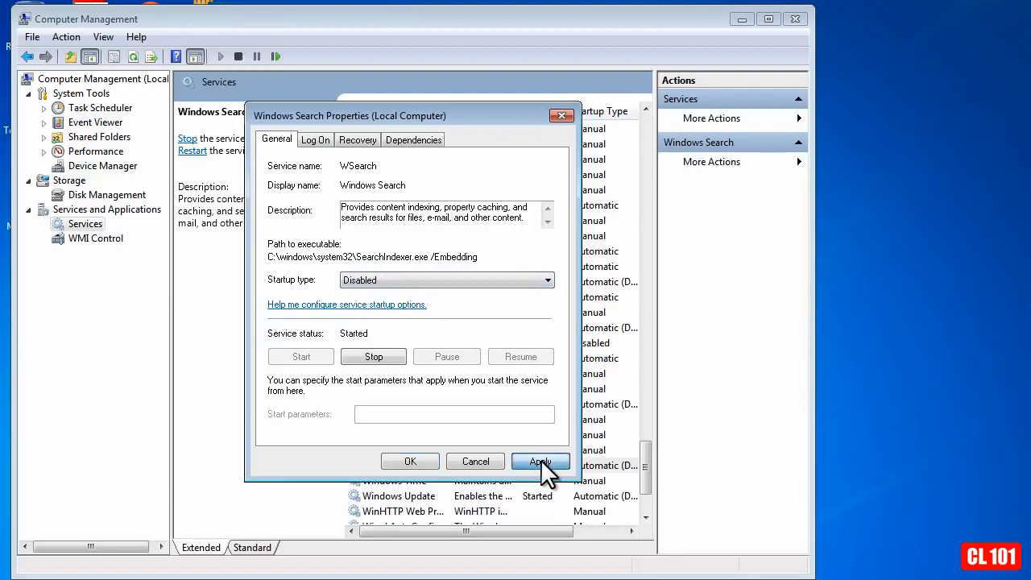
click(410, 461)
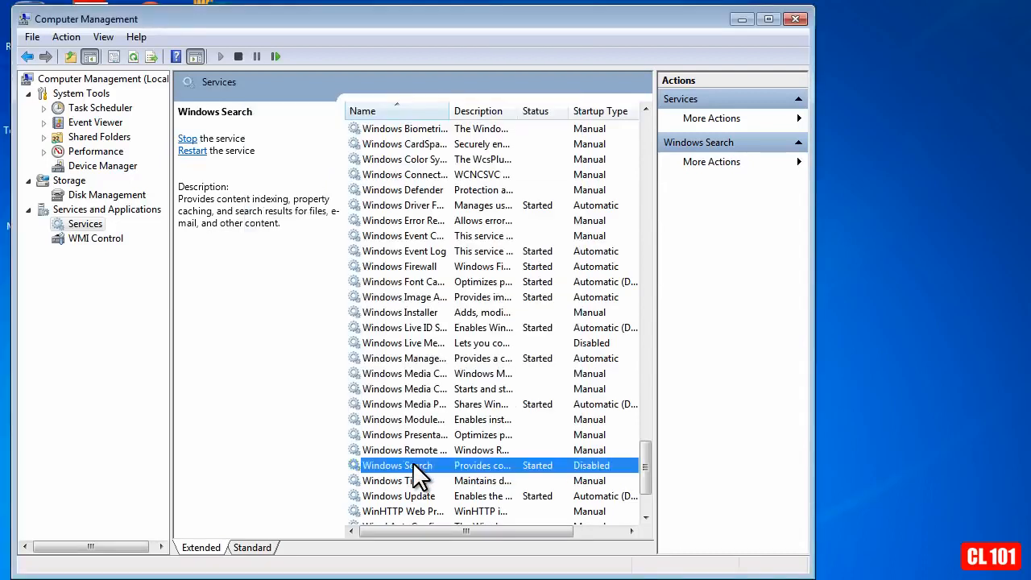
click(798, 20)
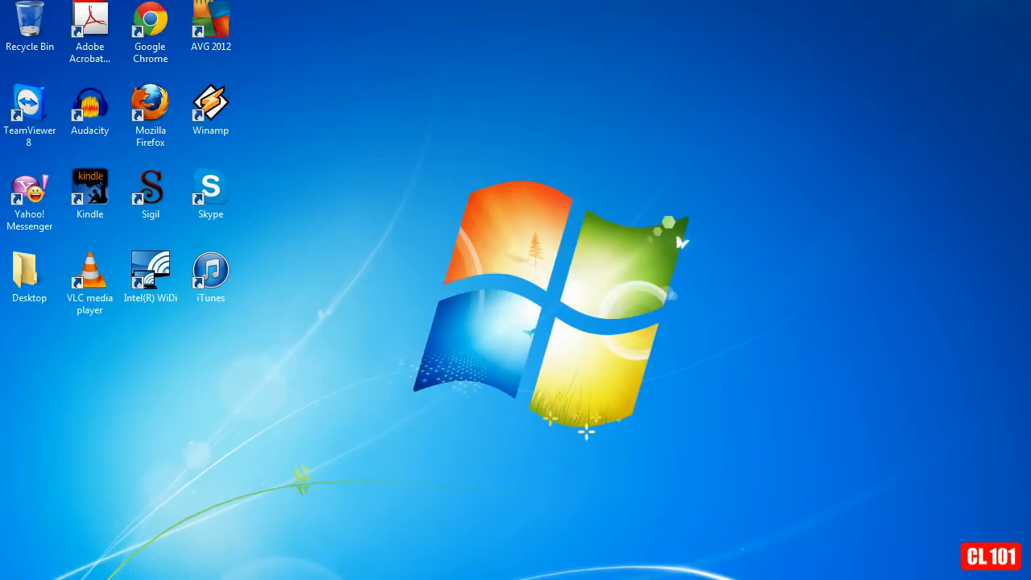
Open the Windows Features list for turning features on or off from the Programs category of Control Panel.
click(17, 567)
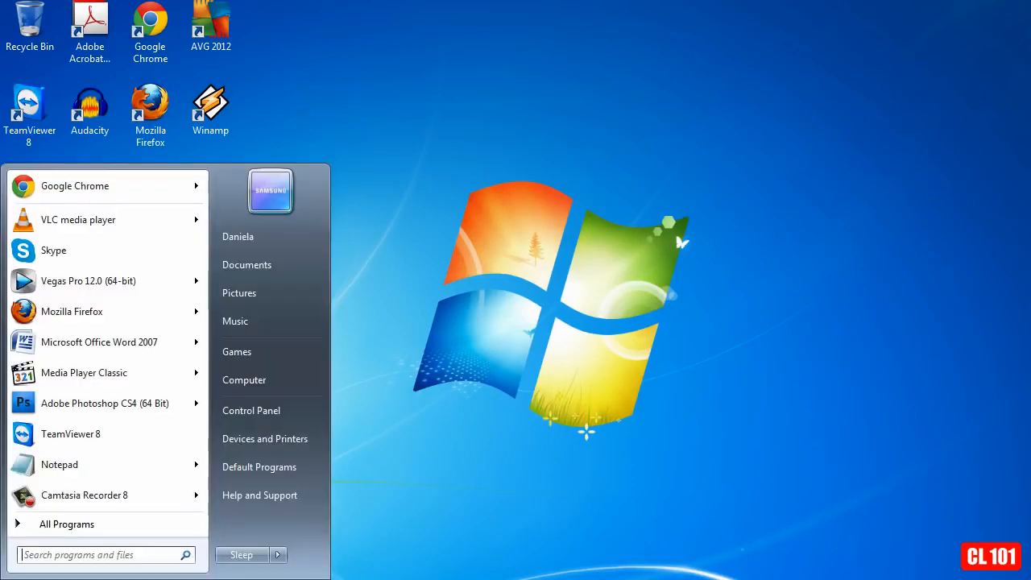
click(281, 410)
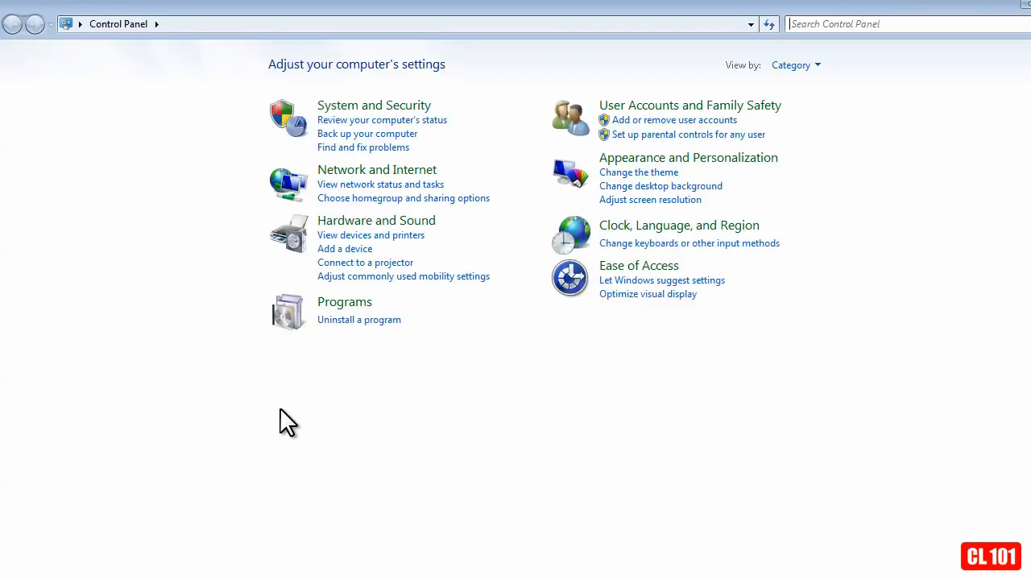
click(348, 303)
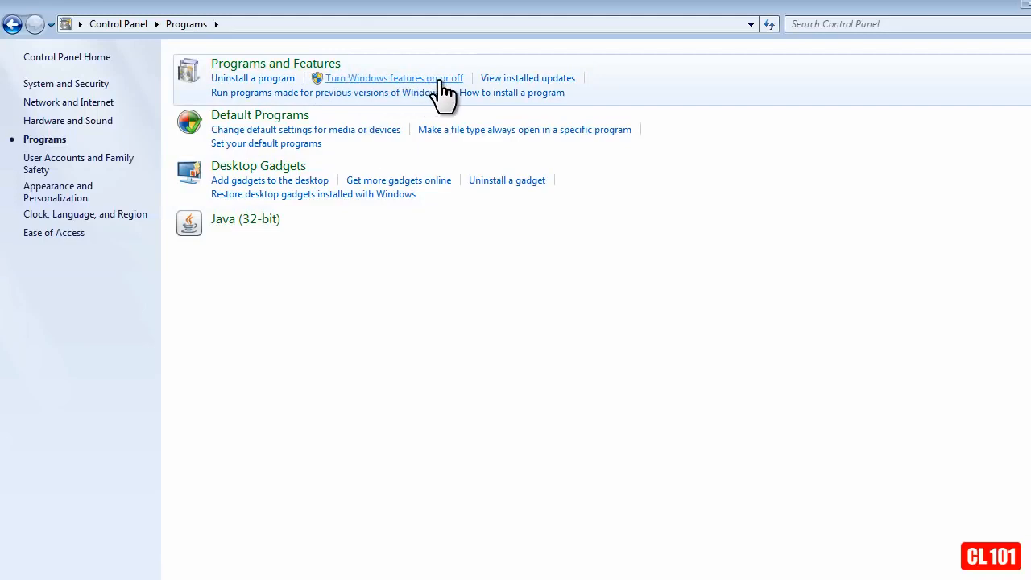
click(399, 78)
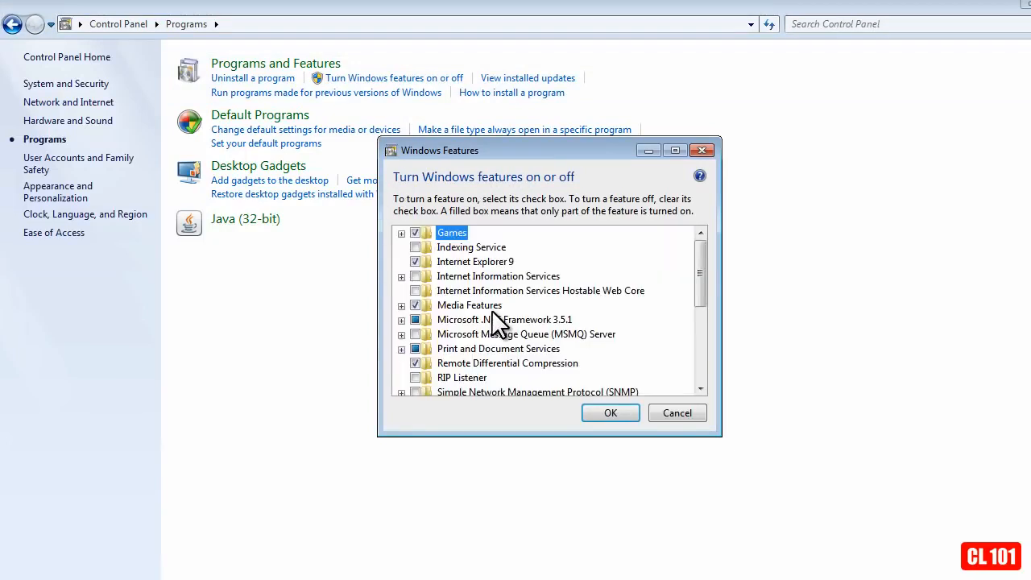
Turn off the Games and Internet Explorer 9 Windows features and apply the changes.
click(401, 233)
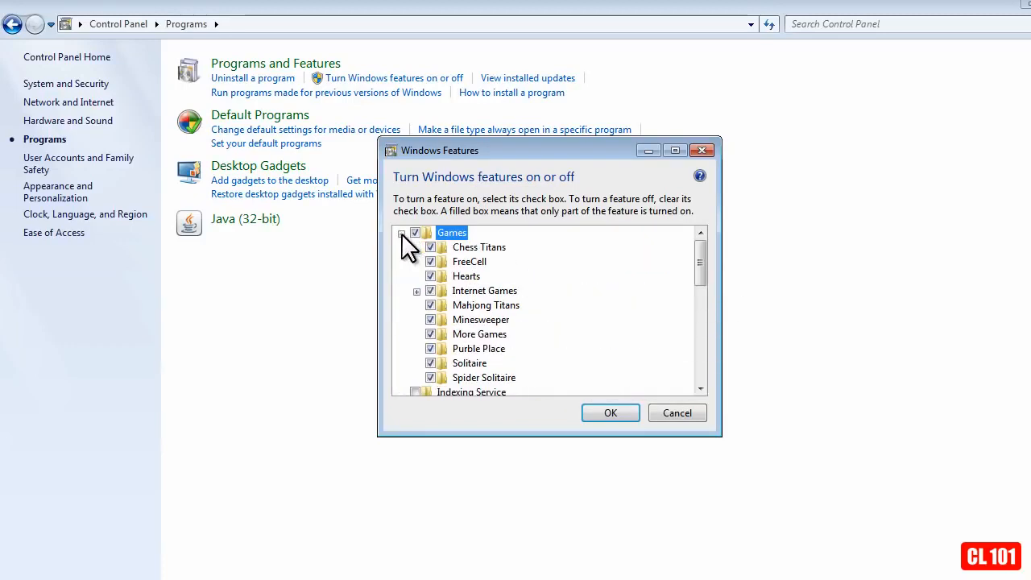
click(401, 233)
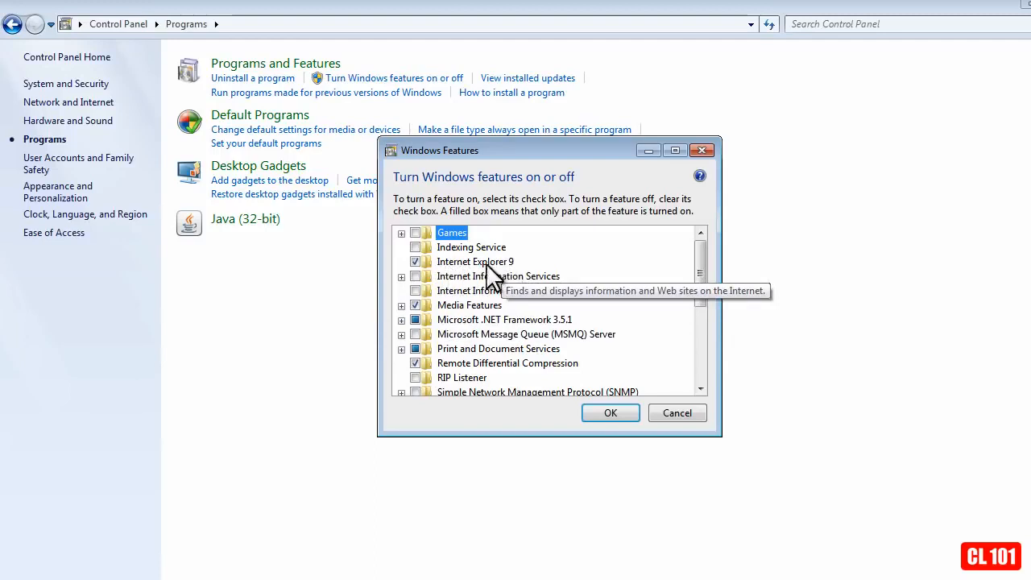
click(414, 261)
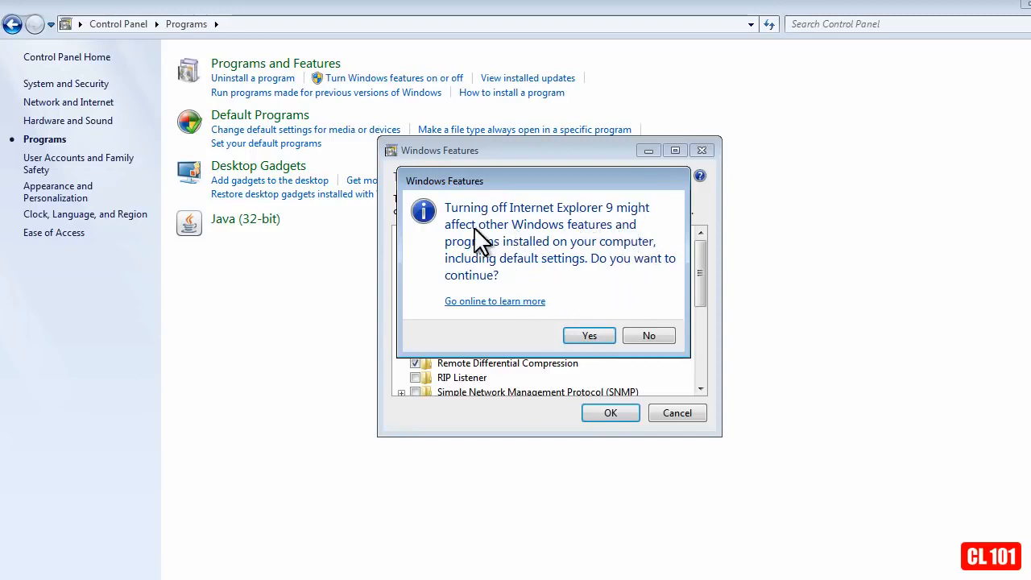
click(587, 336)
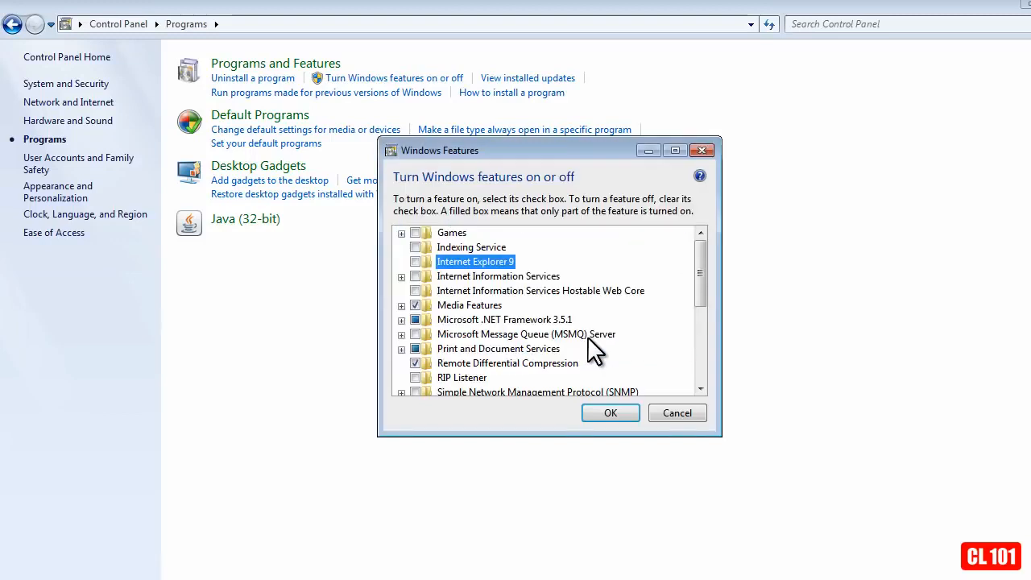
click(610, 413)
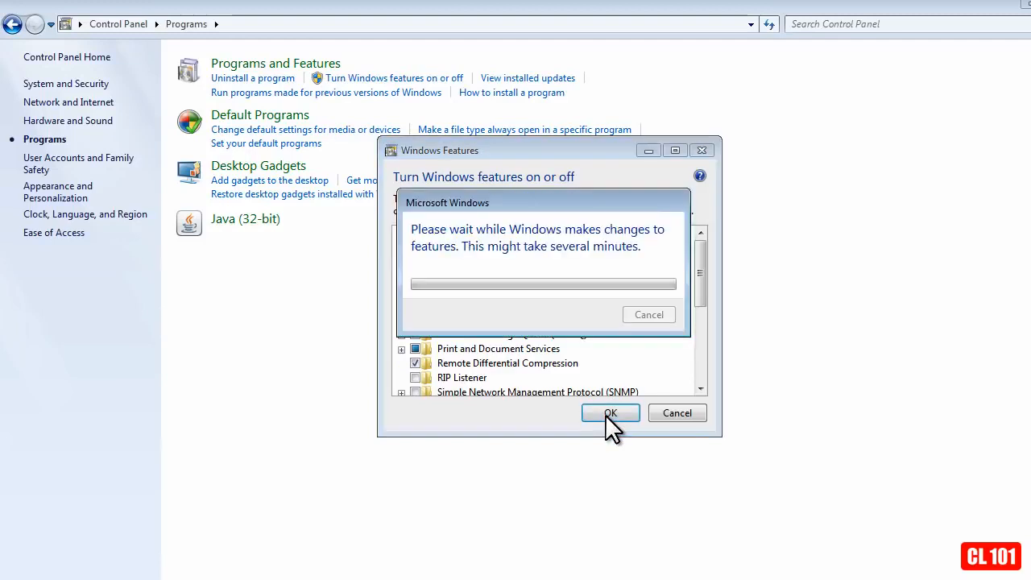